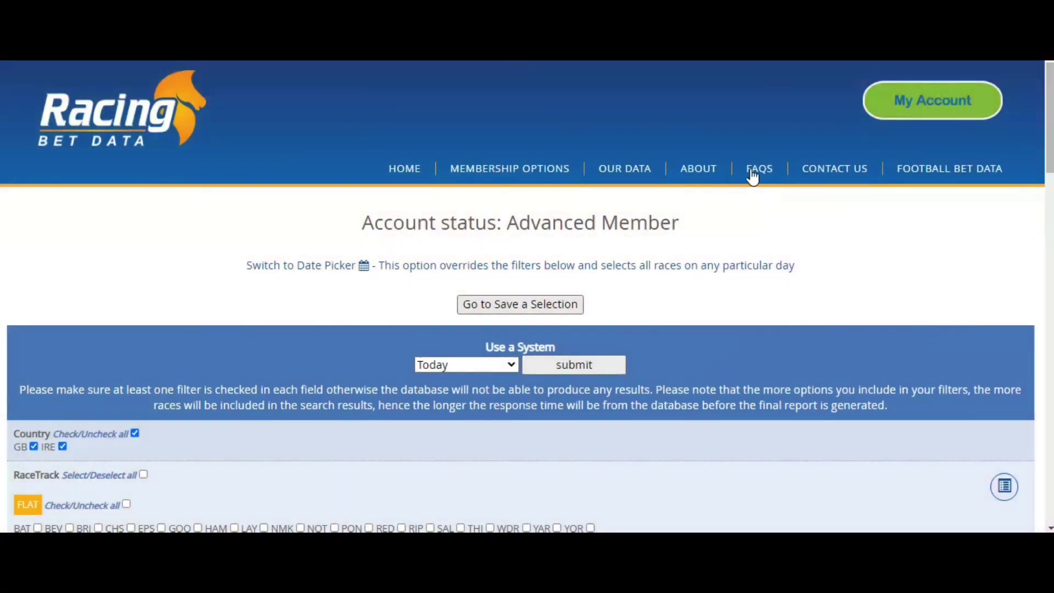
Step: Show the OUR DATA submenu listing the data pages from Introduction to Bespoke Datasets
{"action": "mouse_move", "coordinate": [627, 163]}
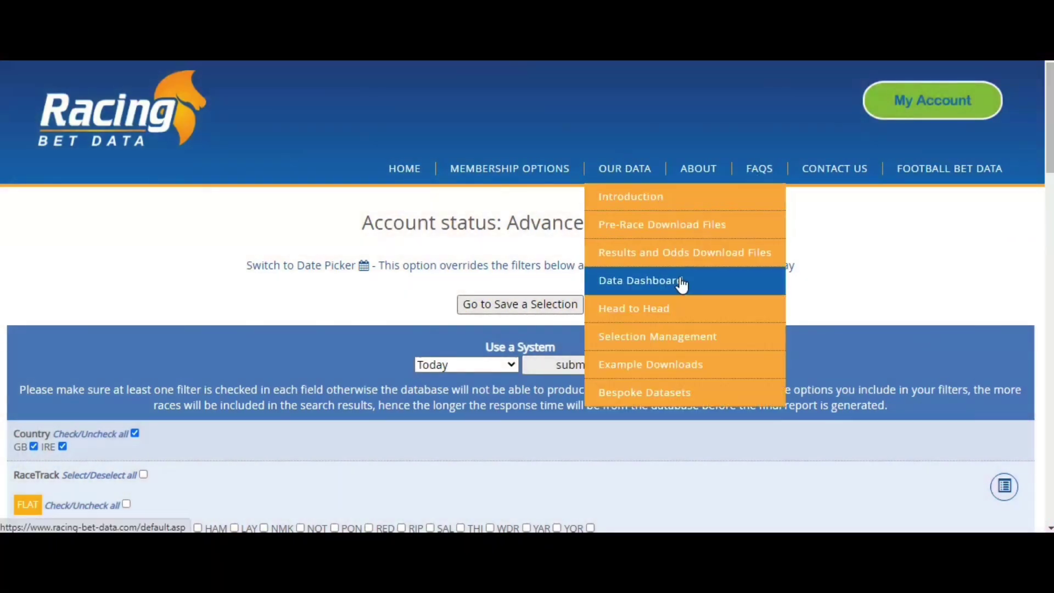
Step: Review the Going, Type, SP Range, Distance and Year filters, with 2020 and 2021 ticked
{"action": "left_click_drag", "start_coordinate": [1048, 153], "coordinate": [987, 238]}
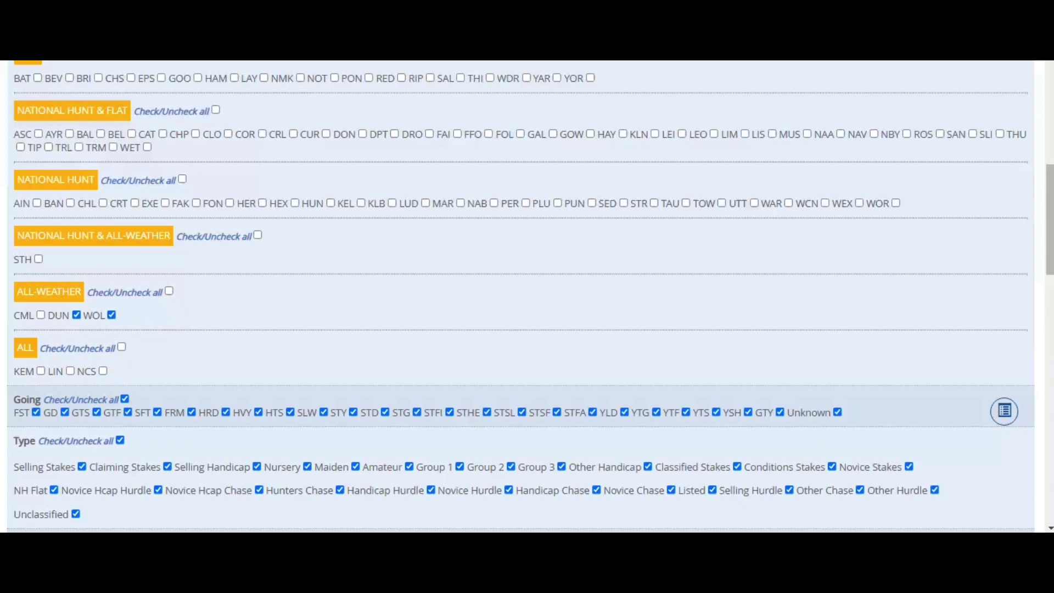
{"action": "left_click_drag", "start_coordinate": [1048, 243], "coordinate": [1026, 434]}
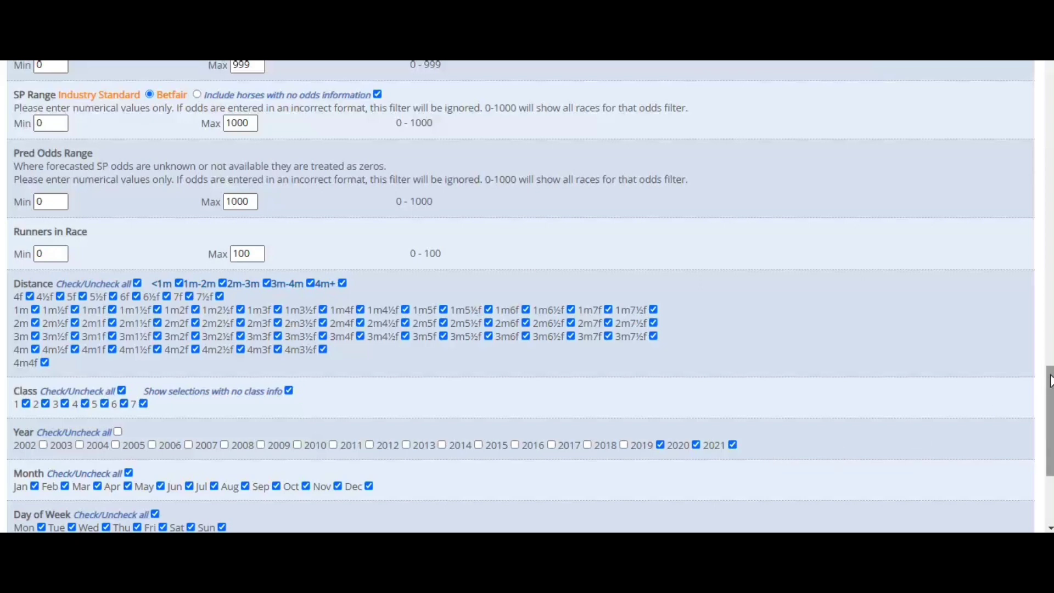
{"action": "left_click_drag", "start_coordinate": [1049, 380], "coordinate": [1049, 395]}
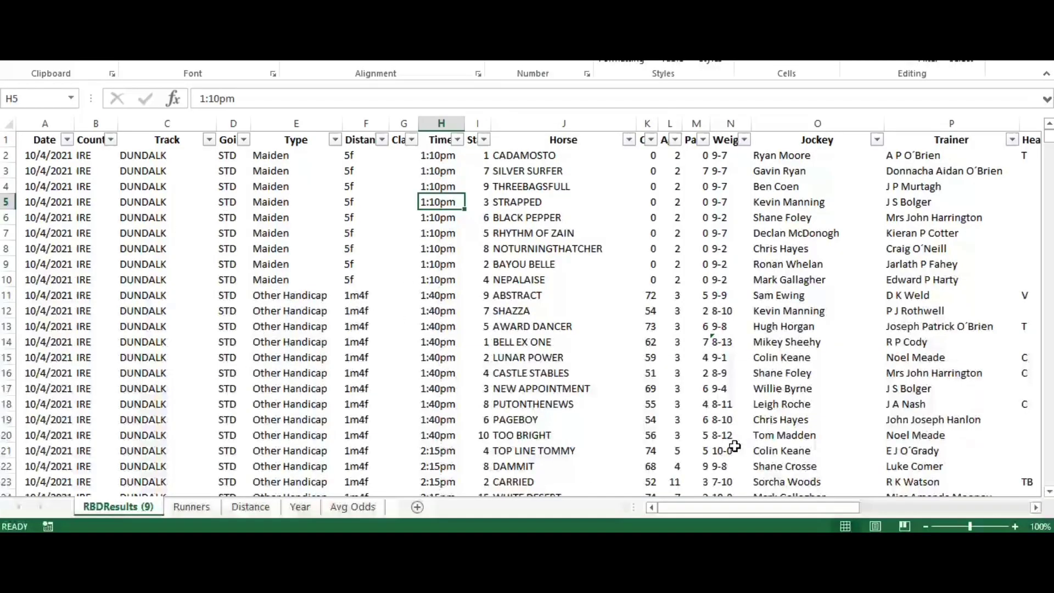
{"action": "left_click", "coordinate": [266, 199]}
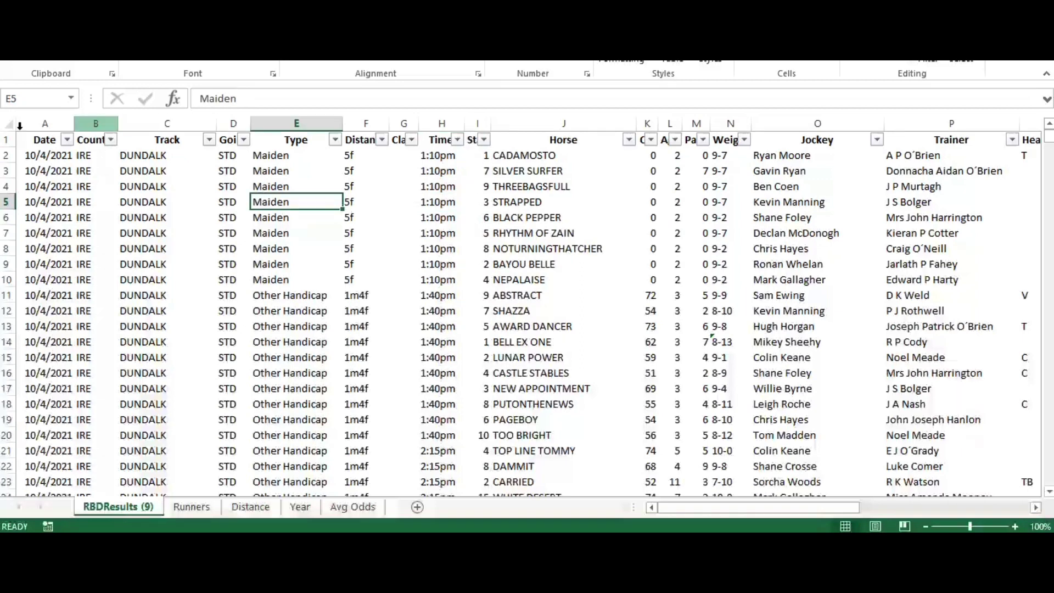
{"action": "left_click", "coordinate": [482, 140]}
{"action": "left_click_drag", "start_coordinate": [477, 332], "coordinate": [477, 307]}
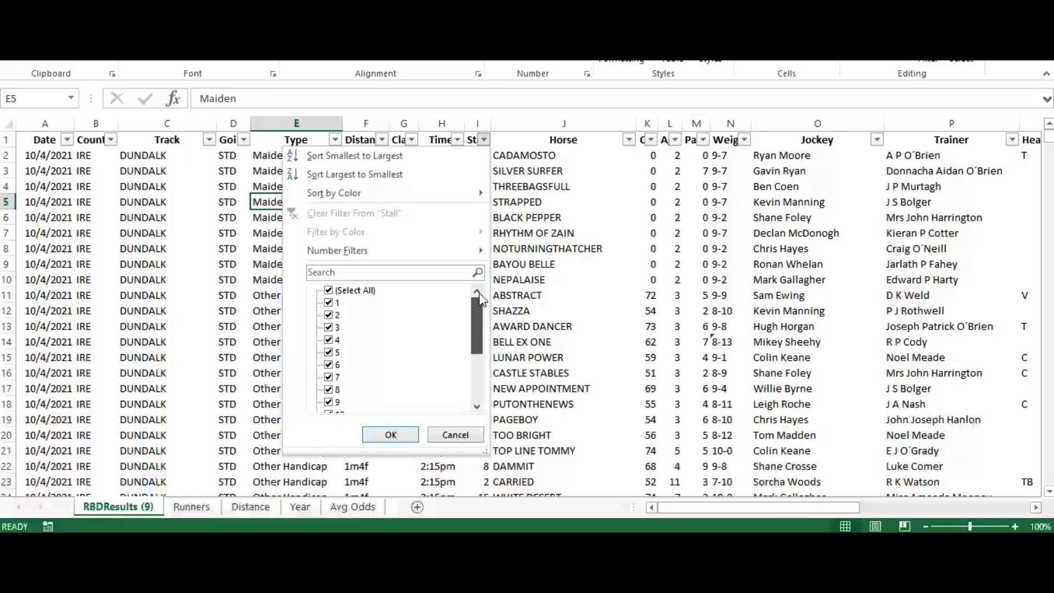
{"action": "left_click", "coordinate": [454, 434]}
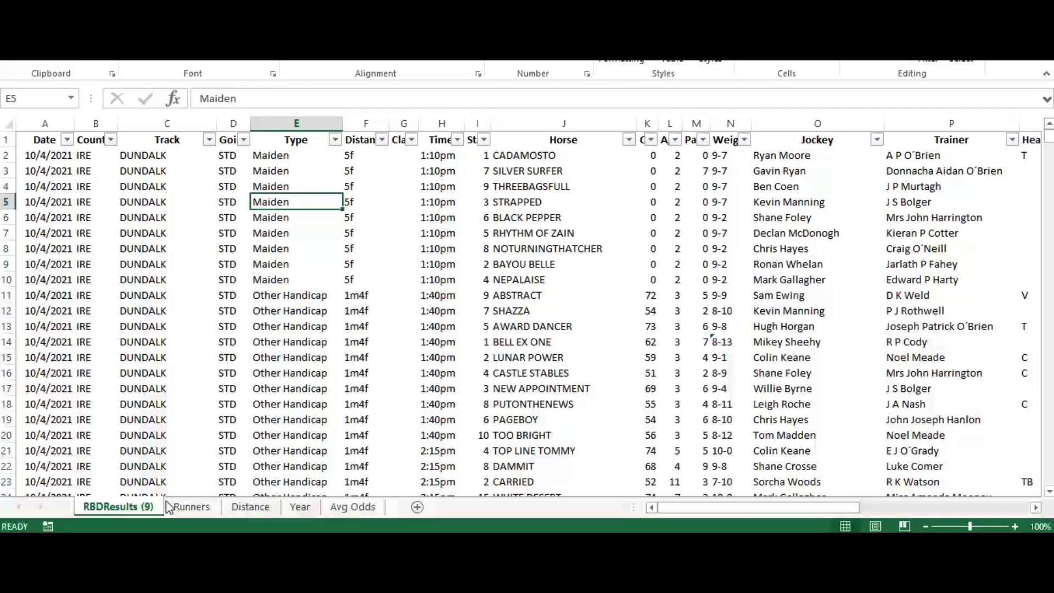
{"action": "left_click", "coordinate": [204, 507]}
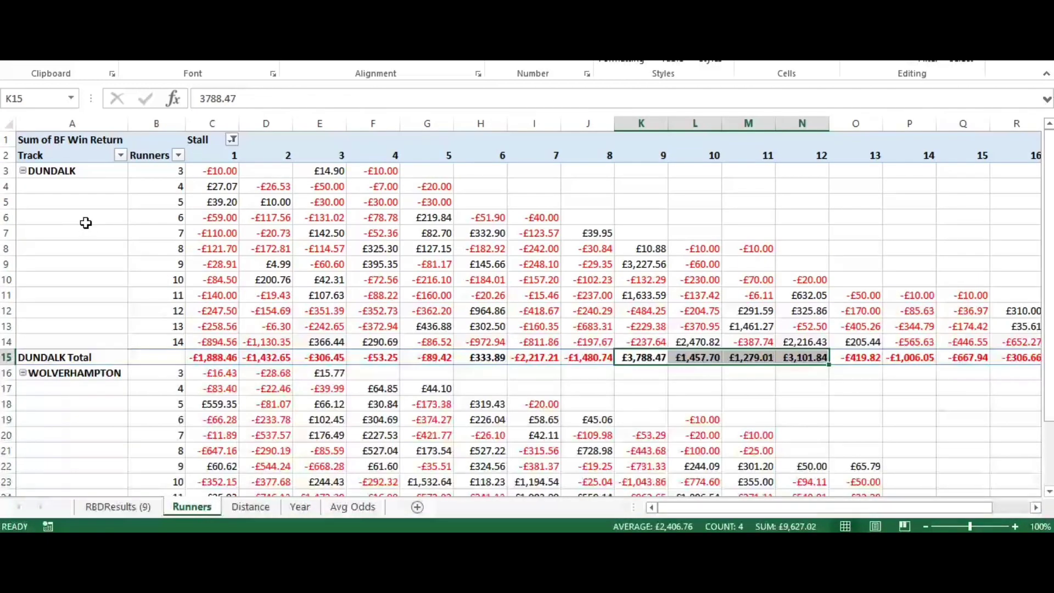
Step: On the Runners pivot, sum Dundalk's stall 9 to 12 win-return totals in the status bar
{"action": "left_click", "coordinate": [111, 214]}
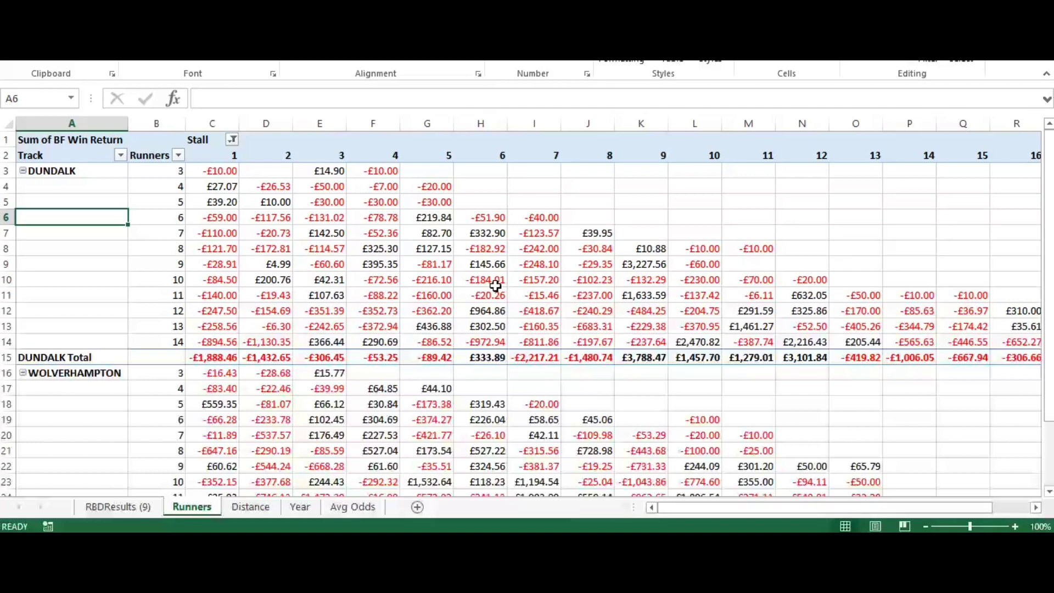
{"action": "mouse_move", "coordinate": [481, 288]}
{"action": "mouse_move", "coordinate": [633, 354]}
{"action": "left_click_drag", "start_coordinate": [633, 353], "coordinate": [818, 357]}
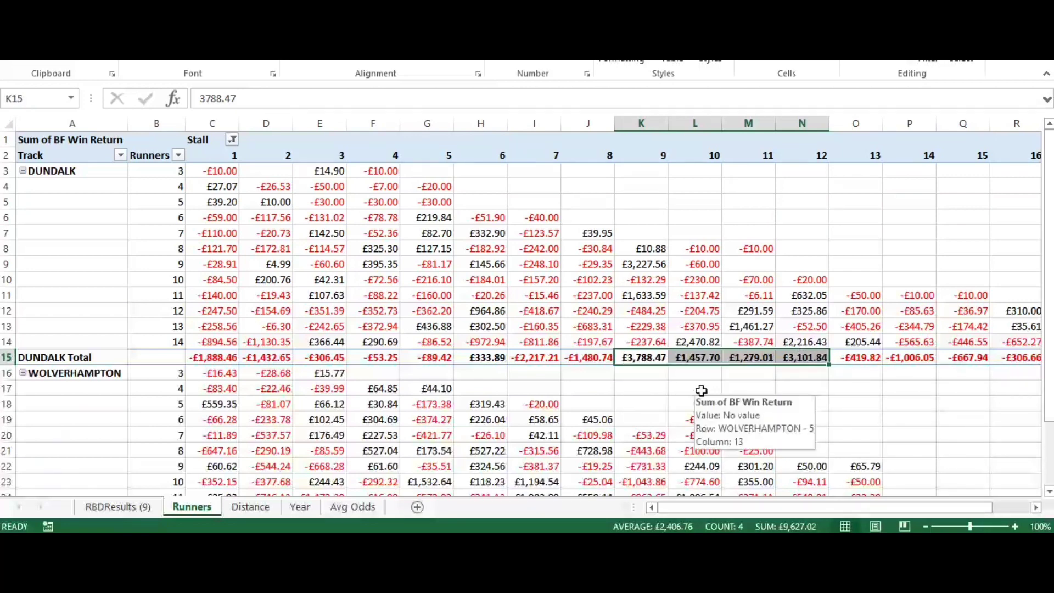
{"action": "left_click_drag", "start_coordinate": [1048, 247], "coordinate": [1045, 293]}
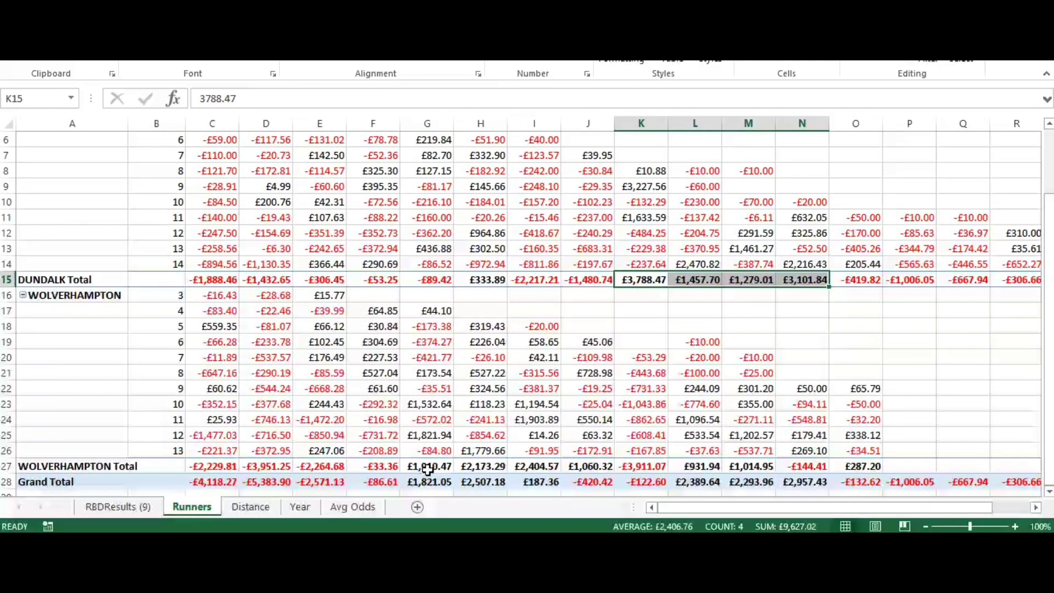
{"action": "left_click_drag", "start_coordinate": [428, 466], "coordinate": [573, 465]}
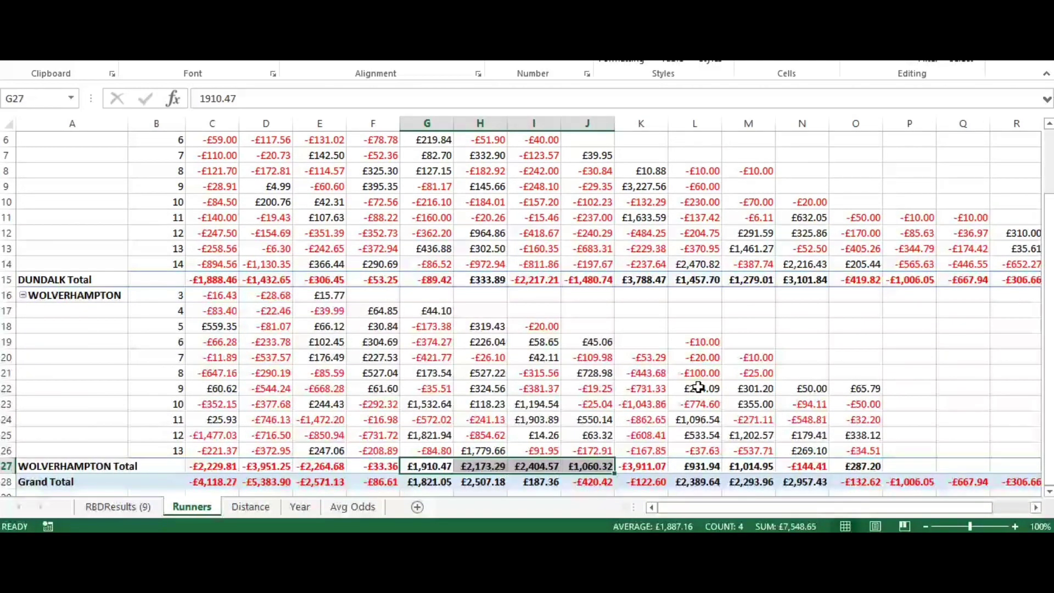
{"action": "scroll", "coordinate": [698, 387], "scroll_direction": "up", "scroll_amount": 2}
{"action": "scroll", "coordinate": [698, 387], "scroll_direction": "down", "scroll_amount": 2}
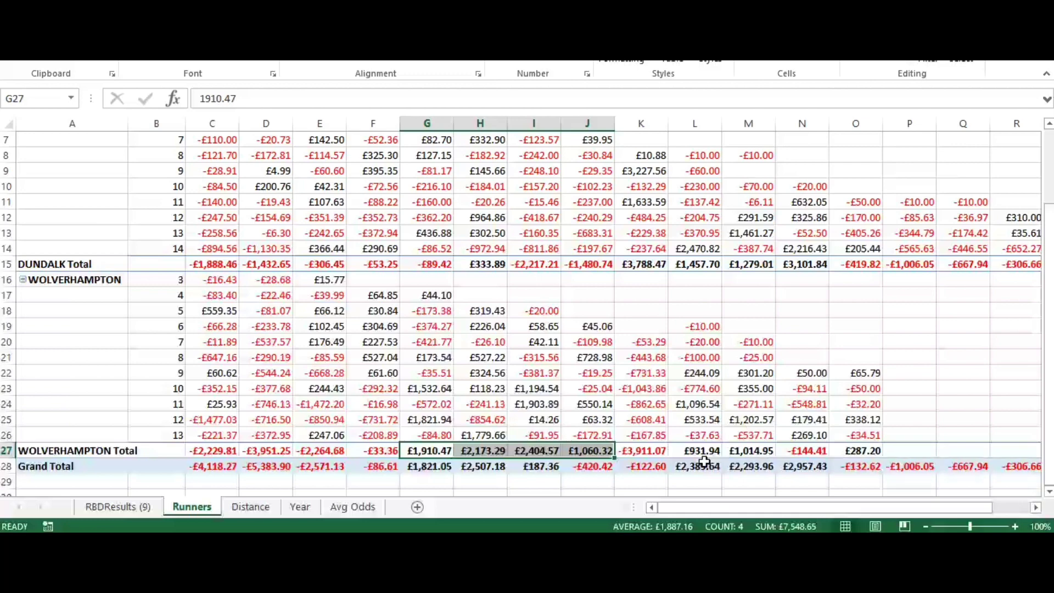
{"action": "left_click_drag", "start_coordinate": [698, 451], "coordinate": [838, 453]}
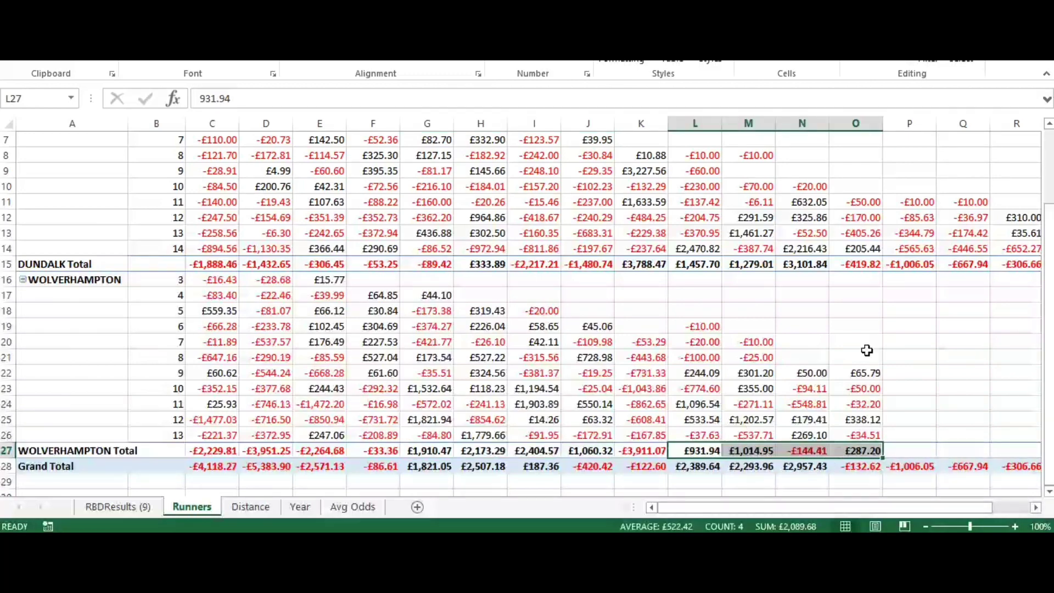
{"action": "scroll", "coordinate": [866, 351], "scroll_direction": "up", "scroll_amount": 2}
{"action": "scroll", "coordinate": [866, 351], "scroll_direction": "down", "scroll_amount": 2}
{"action": "left_click", "coordinate": [649, 451]}
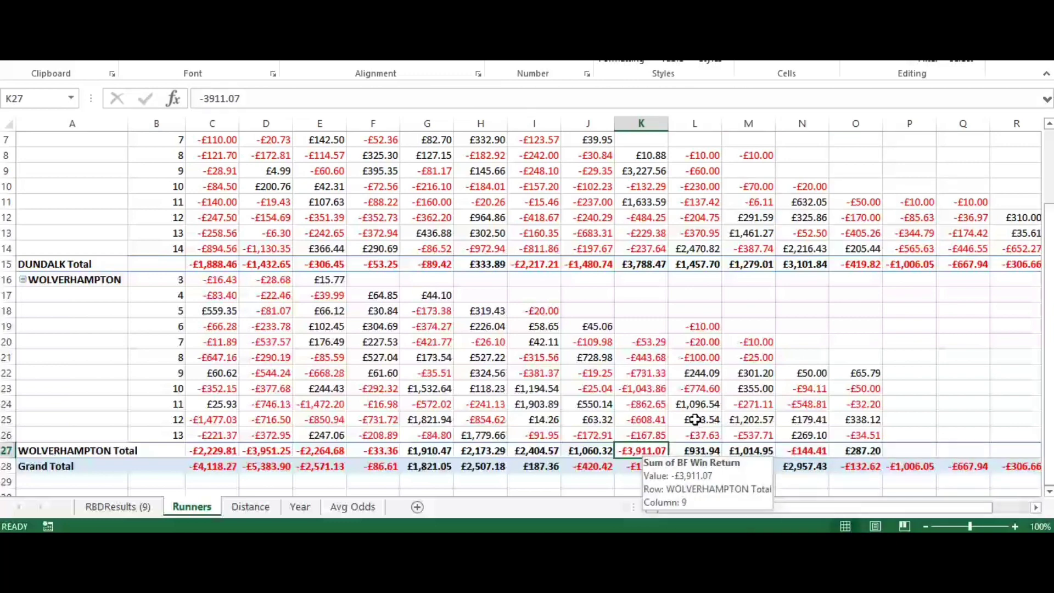
{"action": "scroll", "coordinate": [719, 396], "scroll_direction": "up", "scroll_amount": 2}
{"action": "scroll", "coordinate": [719, 399], "scroll_direction": "down", "scroll_amount": 1}
{"action": "scroll", "coordinate": [718, 398], "scroll_direction": "down", "scroll_amount": 1}
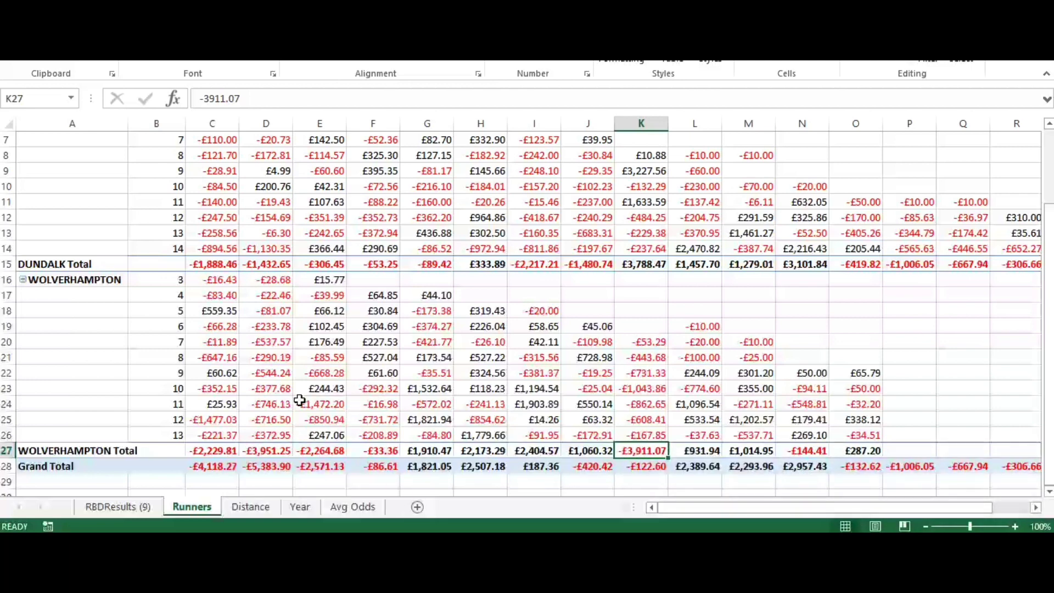
{"action": "scroll", "coordinate": [303, 399], "scroll_direction": "up", "scroll_amount": 1}
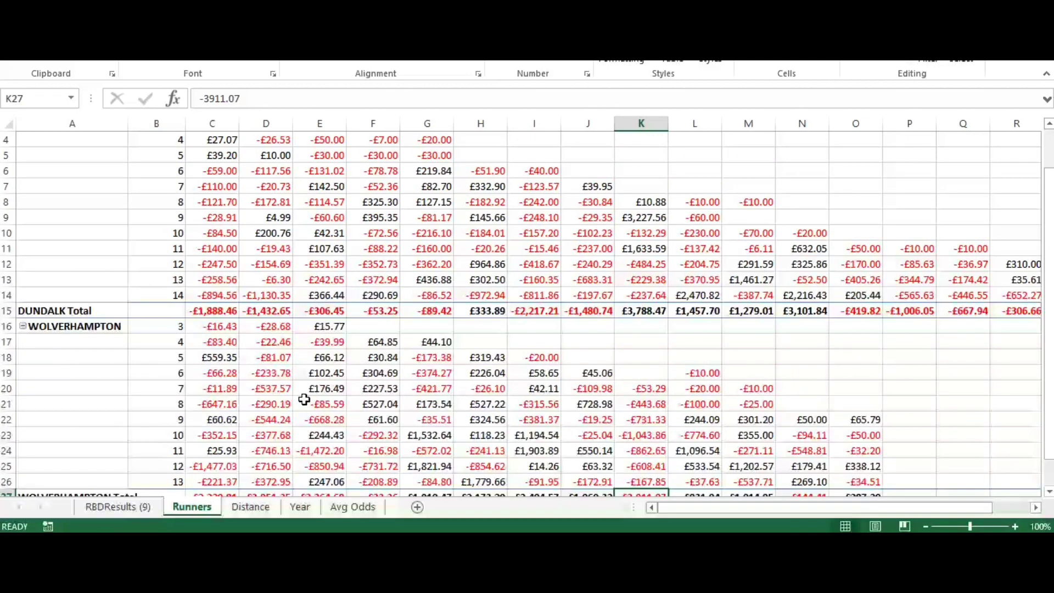
{"action": "scroll", "coordinate": [290, 409], "scroll_direction": "down", "scroll_amount": 2}
{"action": "scroll", "coordinate": [275, 333], "scroll_direction": "up", "scroll_amount": 3}
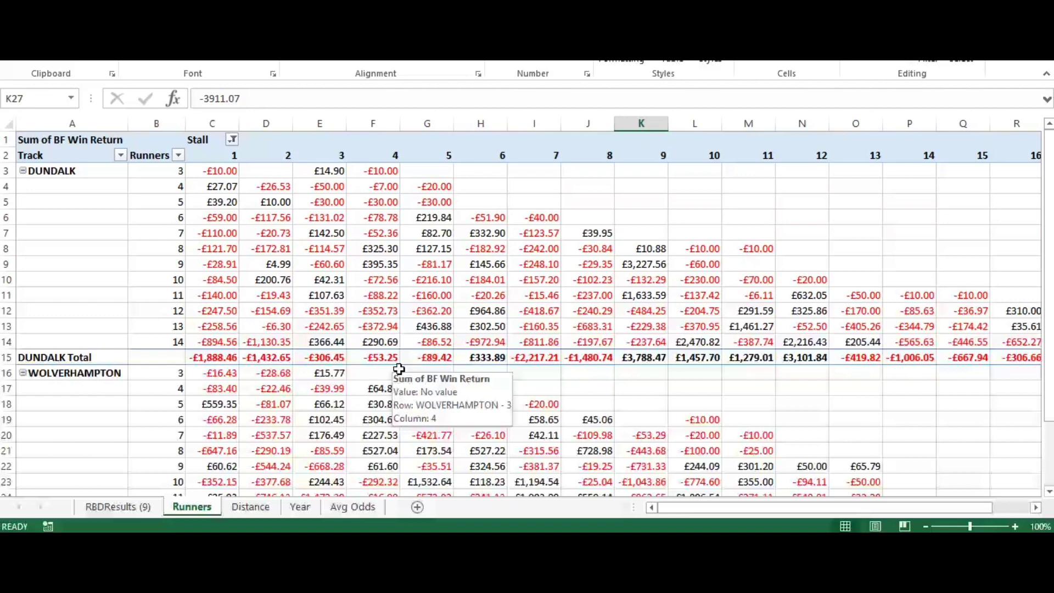
{"action": "scroll", "coordinate": [399, 369], "scroll_direction": "down", "scroll_amount": 1}
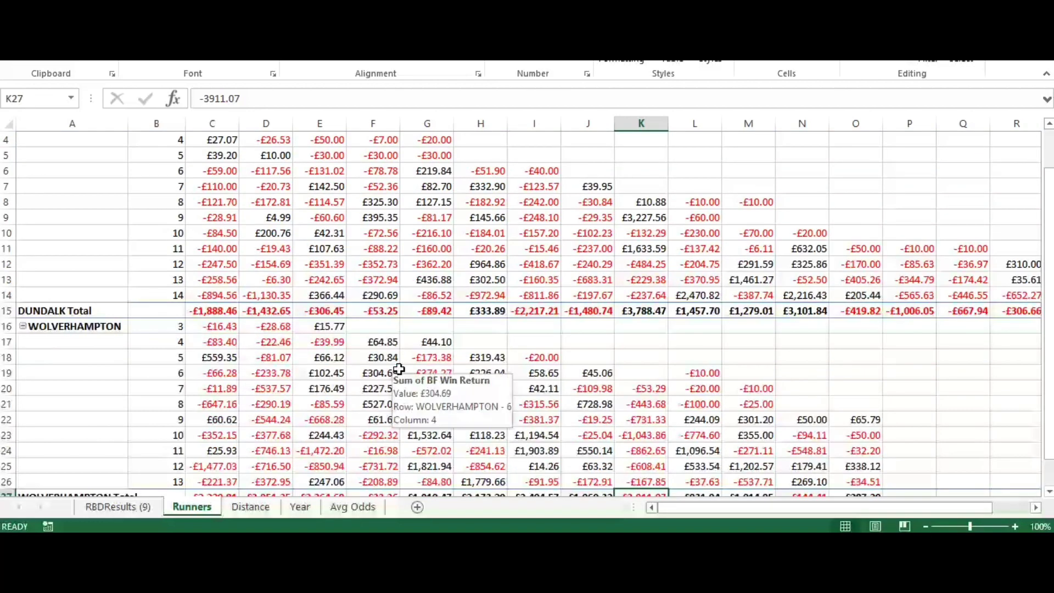
{"action": "scroll", "coordinate": [399, 368], "scroll_direction": "down", "scroll_amount": 1}
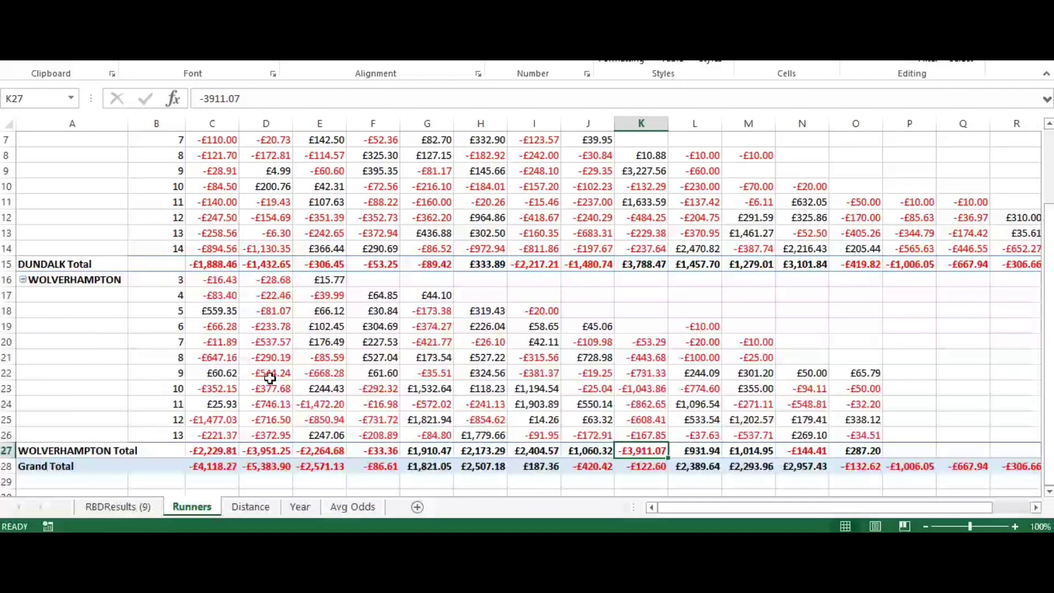
{"action": "mouse_move", "coordinate": [539, 430]}
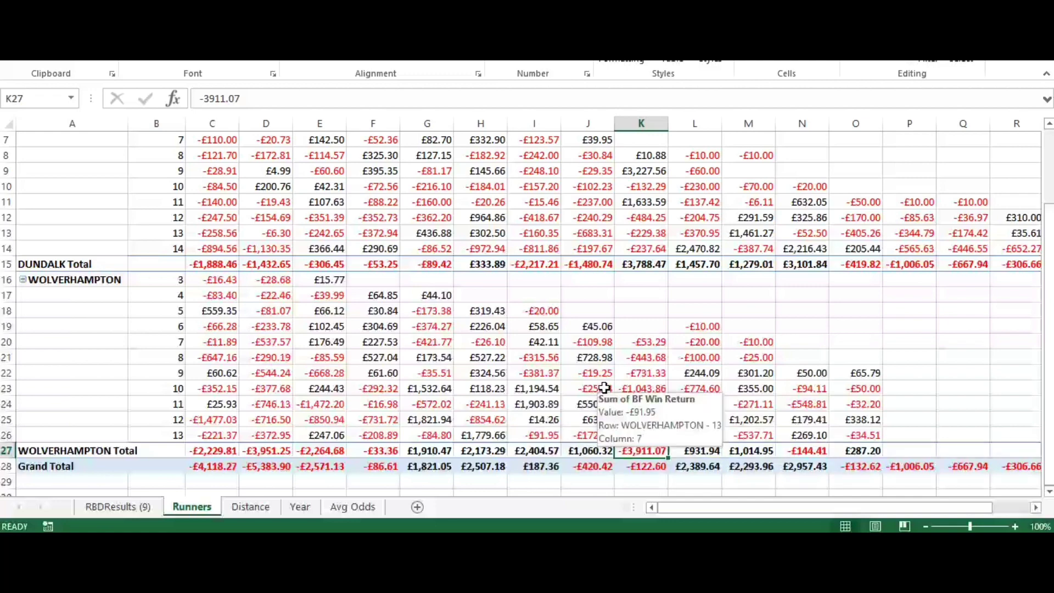
{"action": "scroll", "coordinate": [620, 385], "scroll_direction": "up", "scroll_amount": 2}
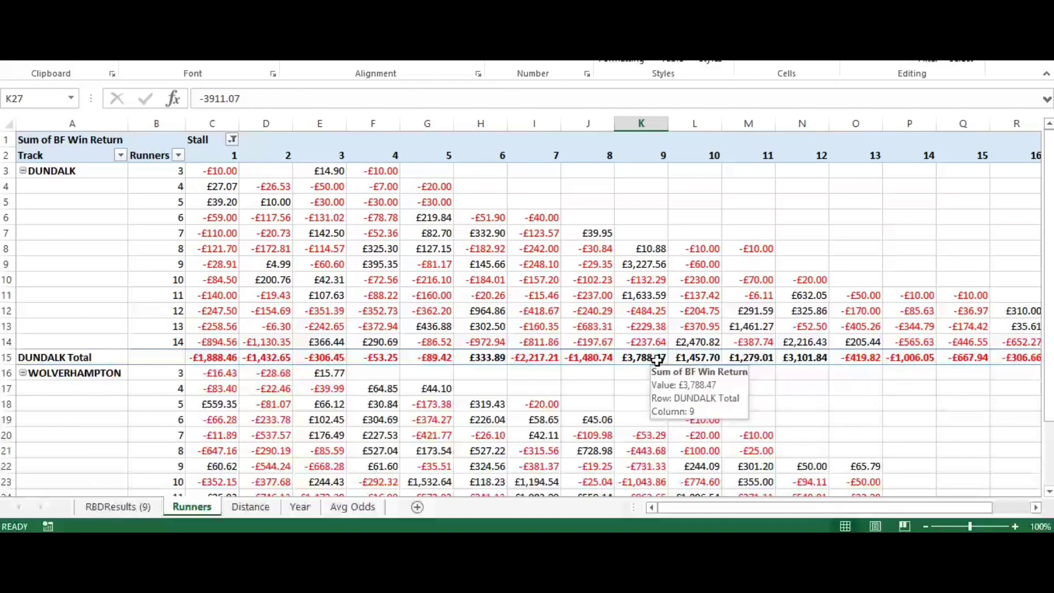
{"action": "scroll", "coordinate": [657, 359], "scroll_direction": "down", "scroll_amount": 1}
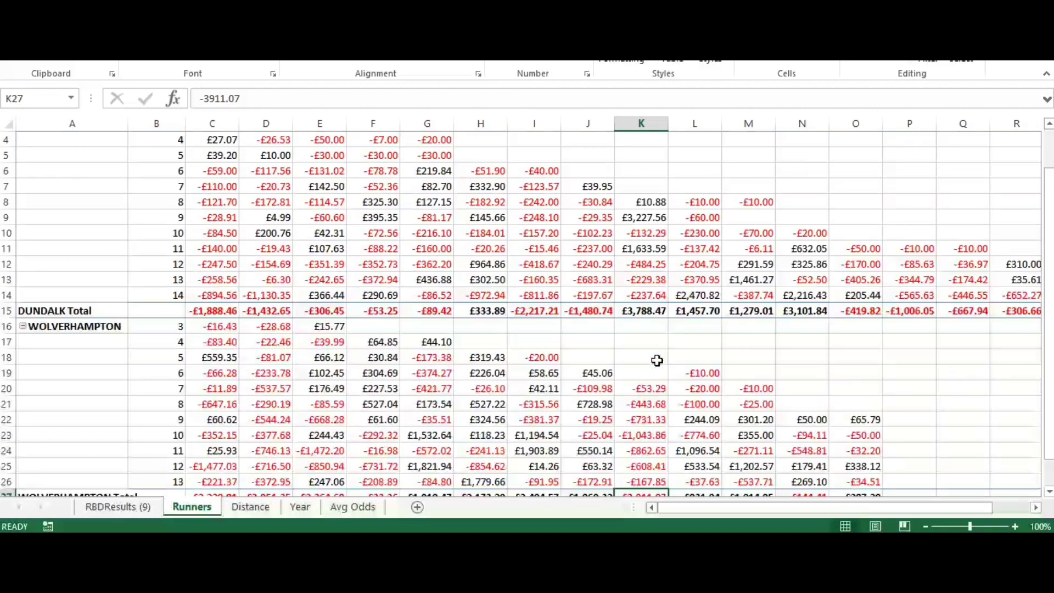
Step: On the Distance pivot, sum Wolverhampton's total returns for stalls 5–8
{"action": "left_click", "coordinate": [252, 508]}
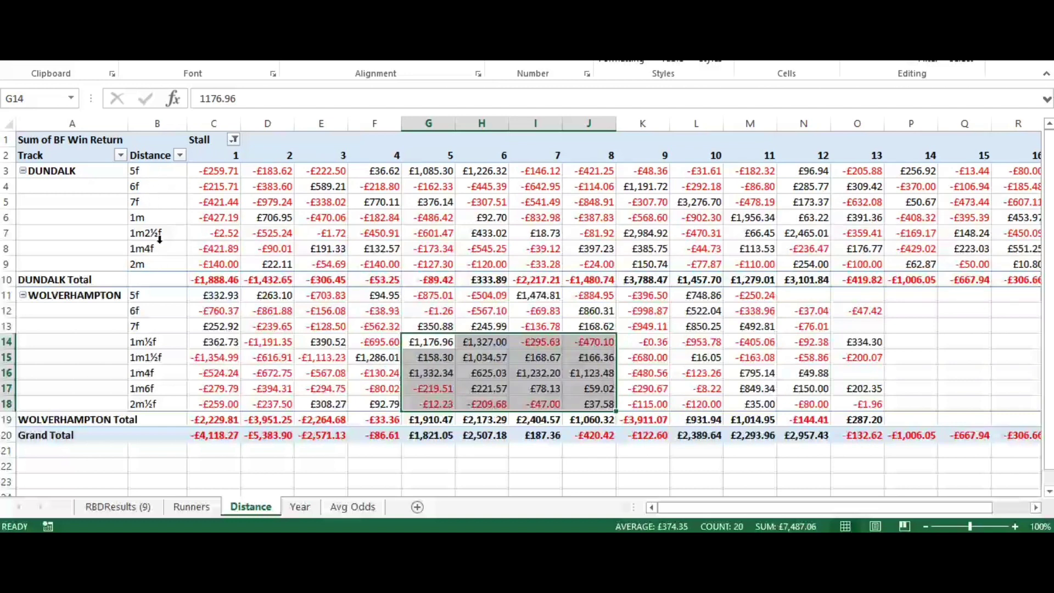
{"action": "left_click", "coordinate": [422, 341]}
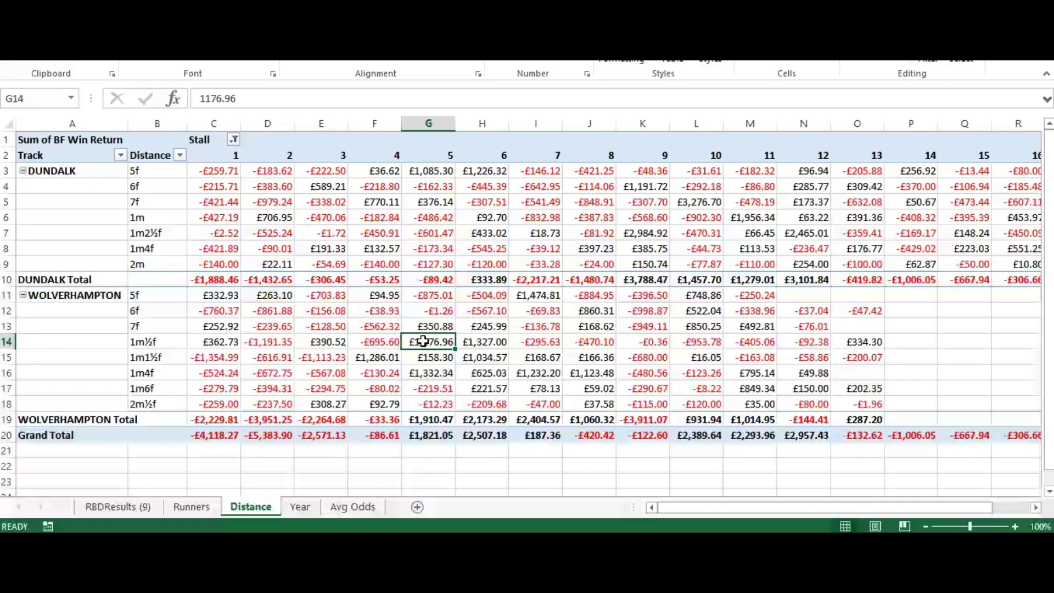
{"action": "mouse_move", "coordinate": [422, 342]}
{"action": "left_click_drag", "start_coordinate": [437, 420], "coordinate": [583, 419]}
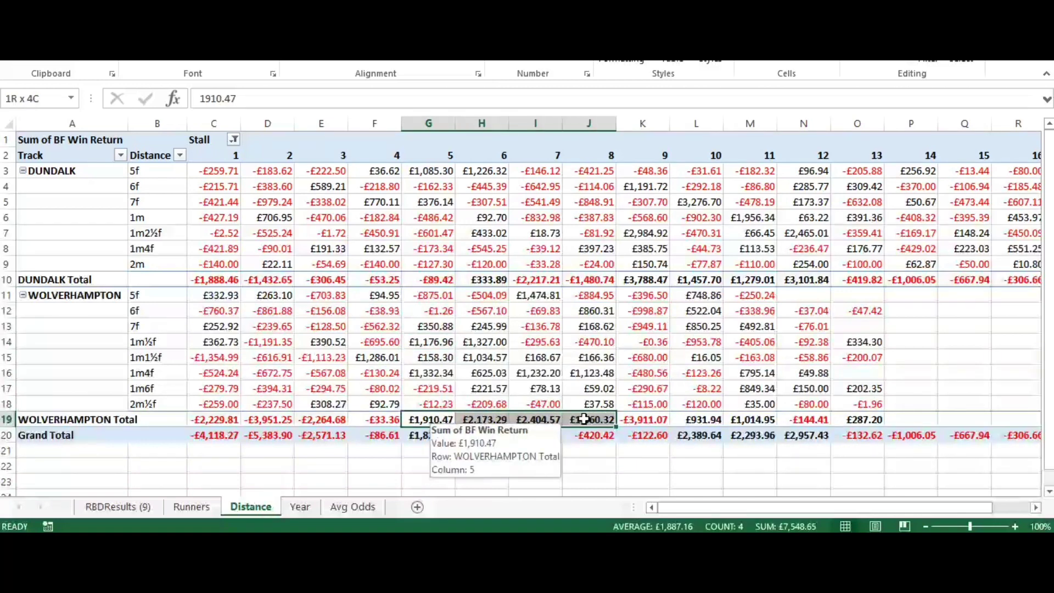
{"action": "left_click", "coordinate": [584, 419]}
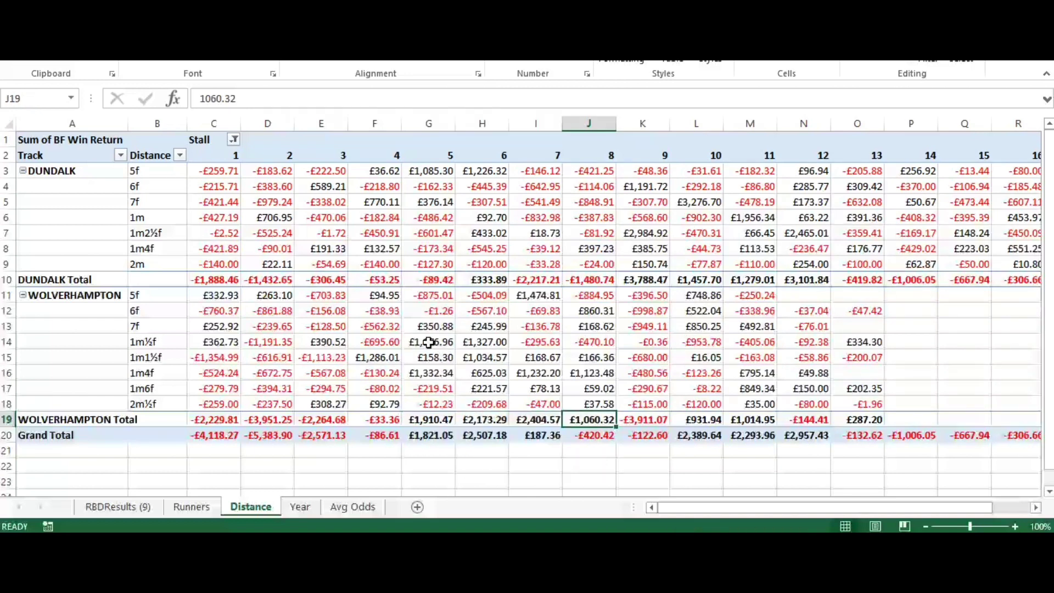
Step: Sum Wolverhampton's stalls 5–8 returns for the 1m½f–1m4f and 5f–7f distance blocks
{"action": "left_click_drag", "start_coordinate": [439, 345], "coordinate": [602, 404]}
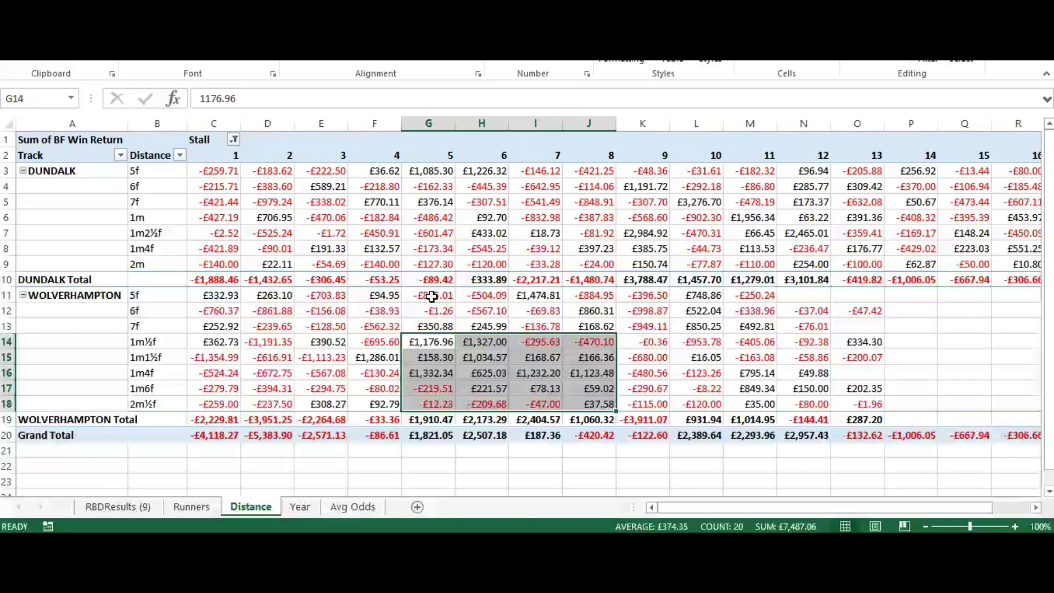
{"action": "left_click_drag", "start_coordinate": [430, 296], "coordinate": [602, 328]}
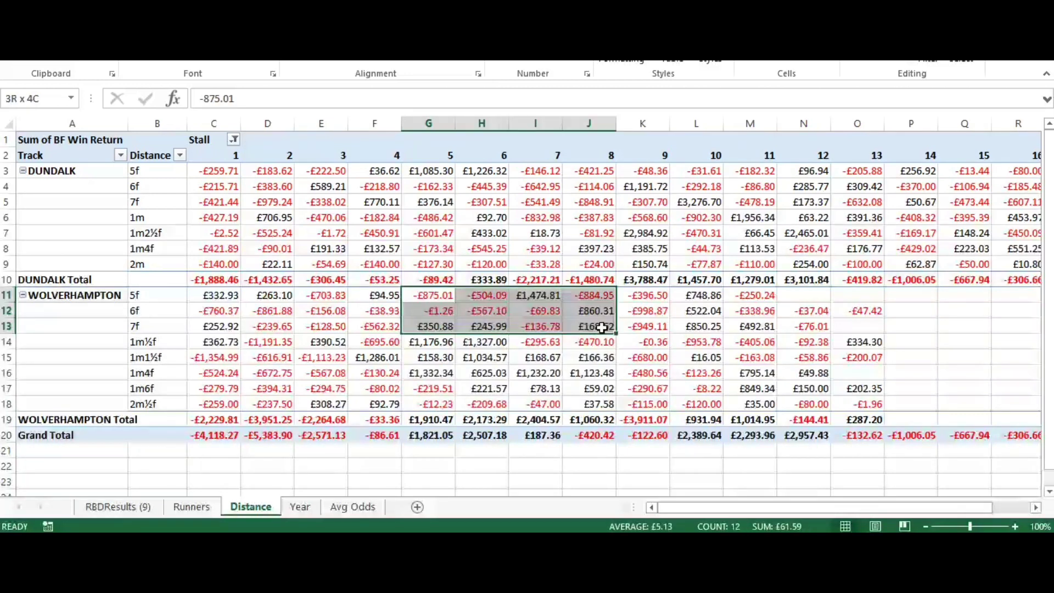
{"action": "left_click_drag", "start_coordinate": [602, 328], "coordinate": [602, 327]}
Step: On the Year pivot, compare Wolverhampton's 2019 and 2020 return sums for stalls 5–8
{"action": "left_click", "coordinate": [301, 507]}
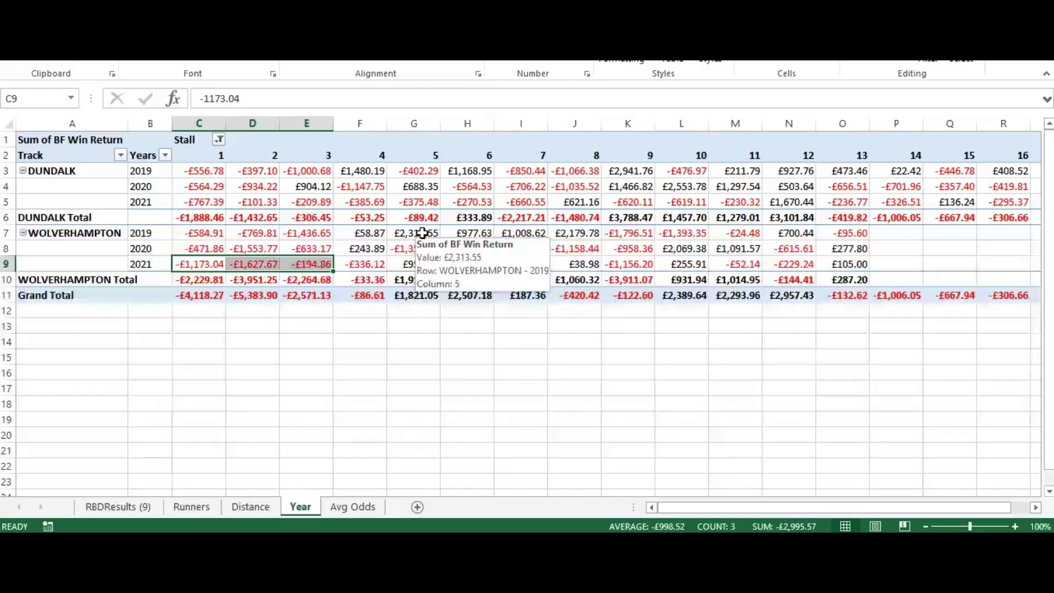
{"action": "left_click_drag", "start_coordinate": [417, 233], "coordinate": [579, 238]}
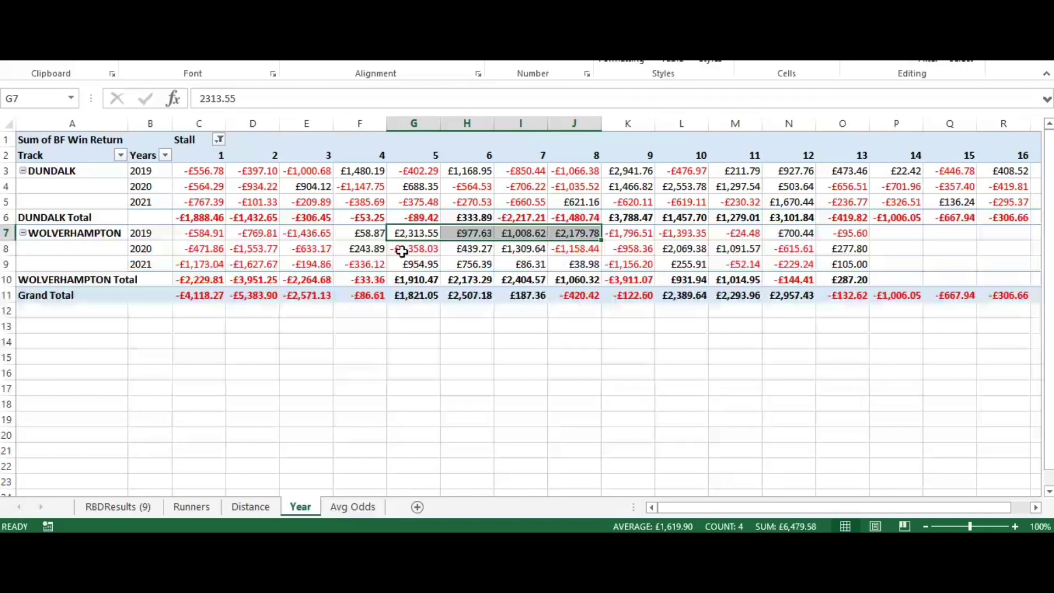
{"action": "left_click_drag", "start_coordinate": [406, 248], "coordinate": [574, 253]}
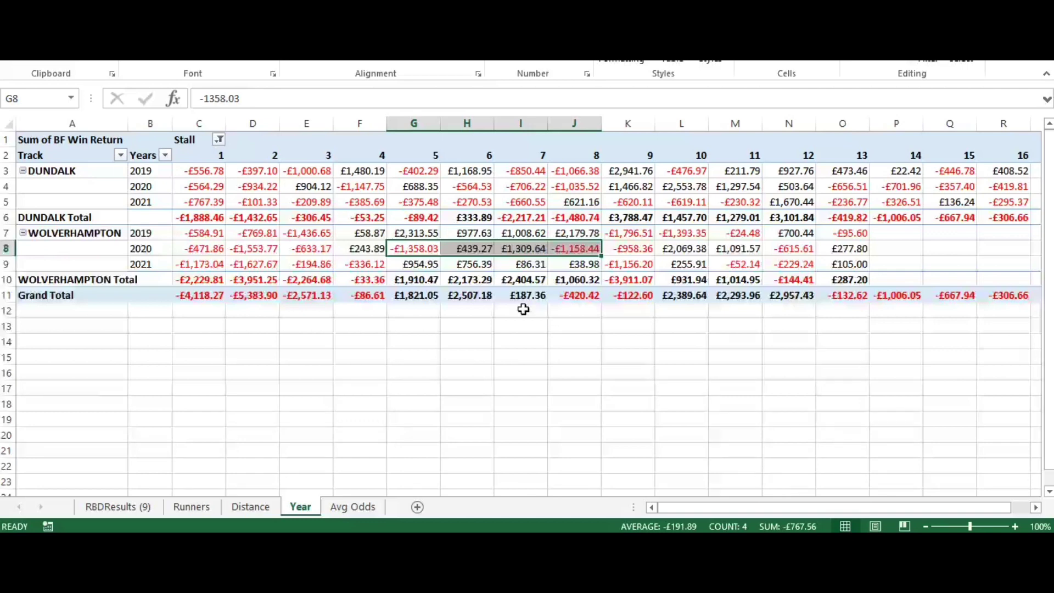
{"action": "left_click_drag", "start_coordinate": [416, 231], "coordinate": [585, 236]}
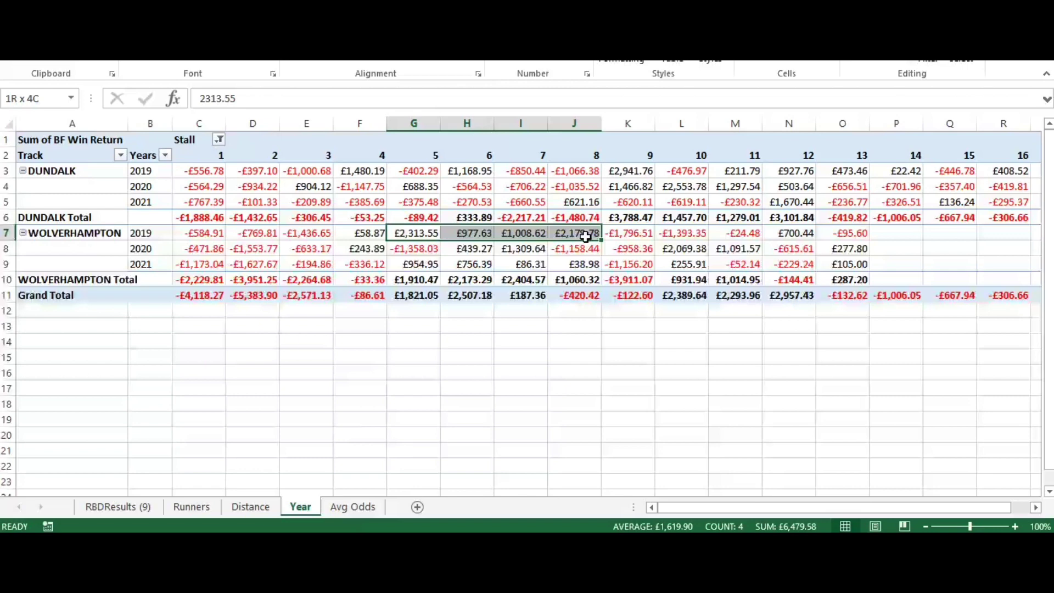
{"action": "left_click_drag", "start_coordinate": [417, 246], "coordinate": [579, 245]}
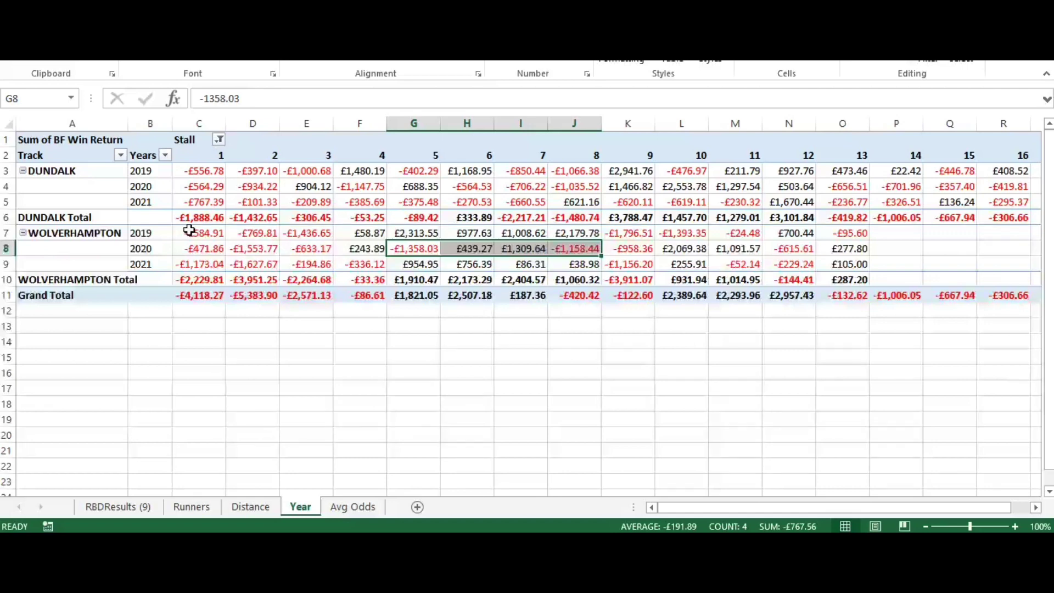
{"action": "mouse_move", "coordinate": [203, 234]}
{"action": "mouse_move", "coordinate": [237, 266]}
Step: On the Avg Odds pivot, check Wolverhampton's overall average Betfair SP and its stalls 1–3 average
{"action": "left_click", "coordinate": [353, 507]}
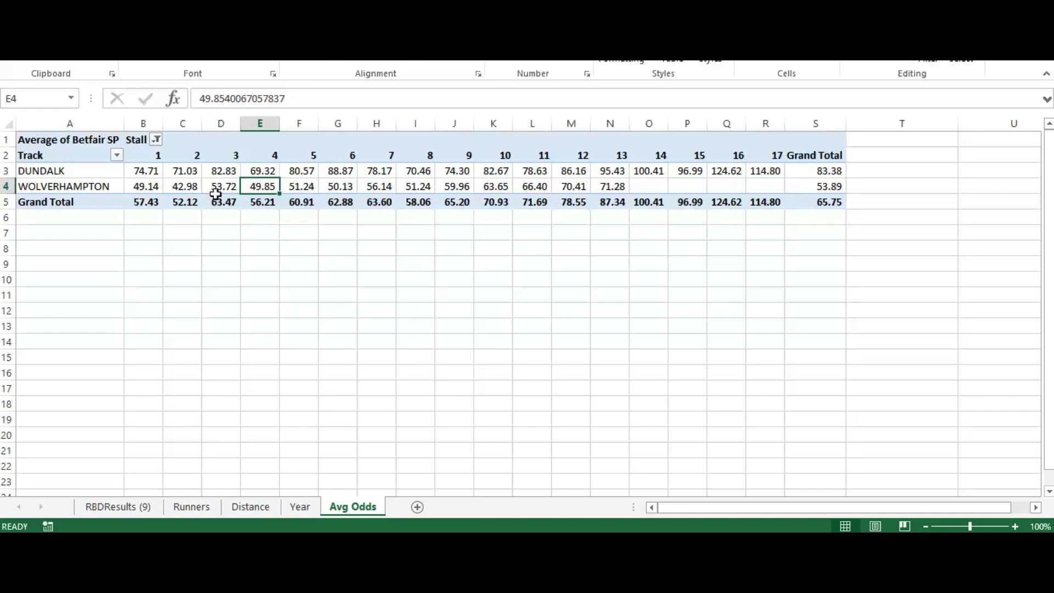
{"action": "mouse_move", "coordinate": [149, 187]}
{"action": "left_click", "coordinate": [823, 188]}
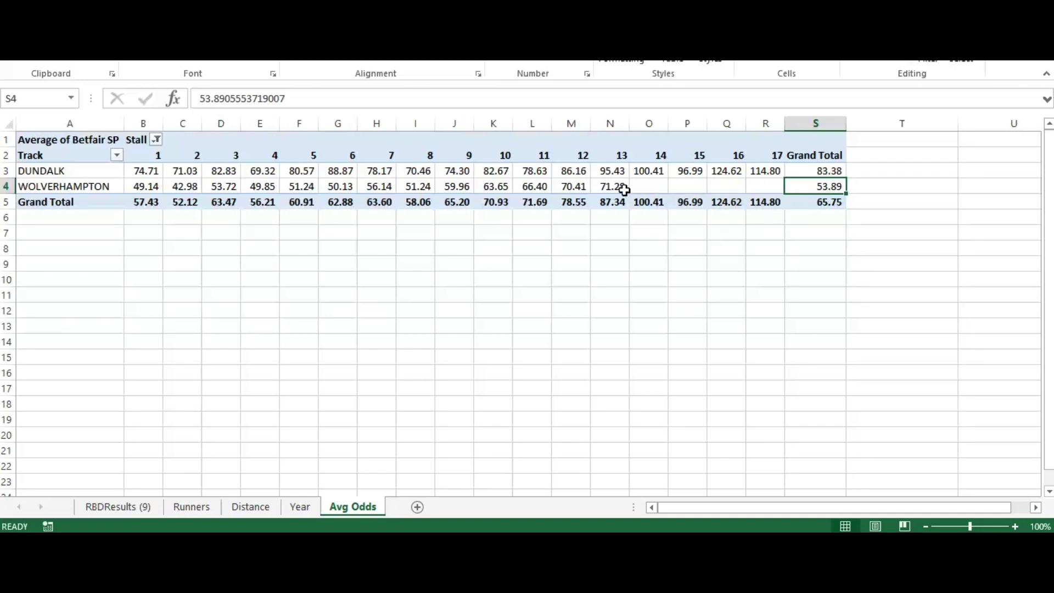
{"action": "mouse_move", "coordinate": [589, 186]}
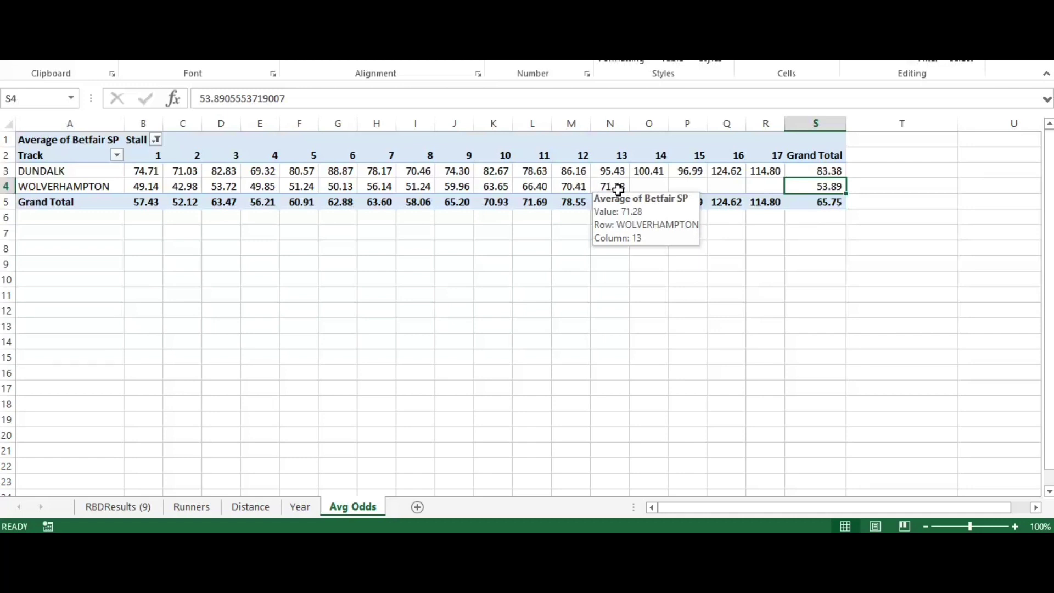
{"action": "mouse_move", "coordinate": [723, 196]}
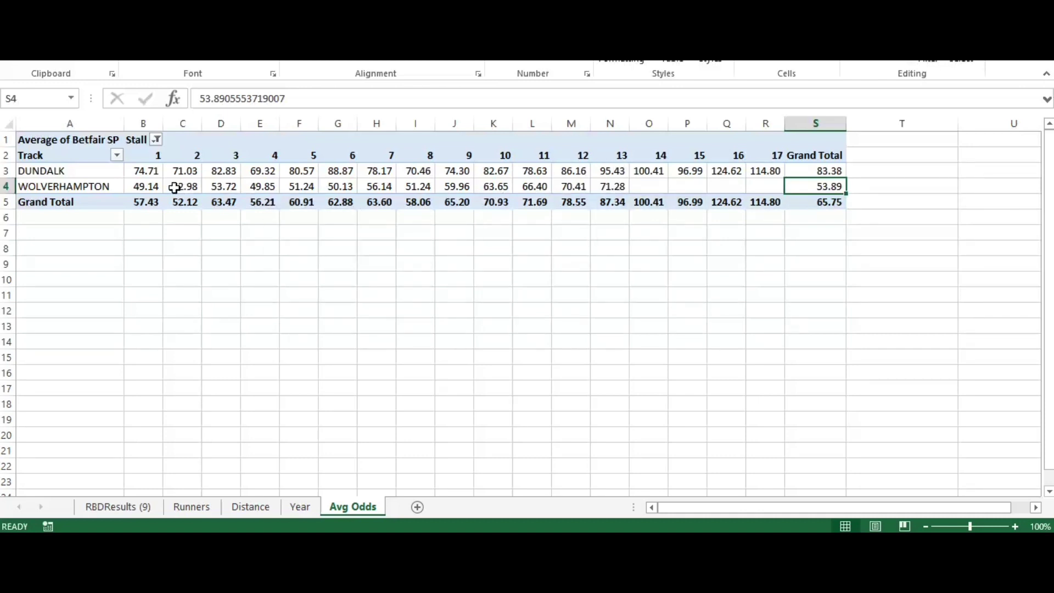
{"action": "left_click_drag", "start_coordinate": [146, 186], "coordinate": [219, 188]}
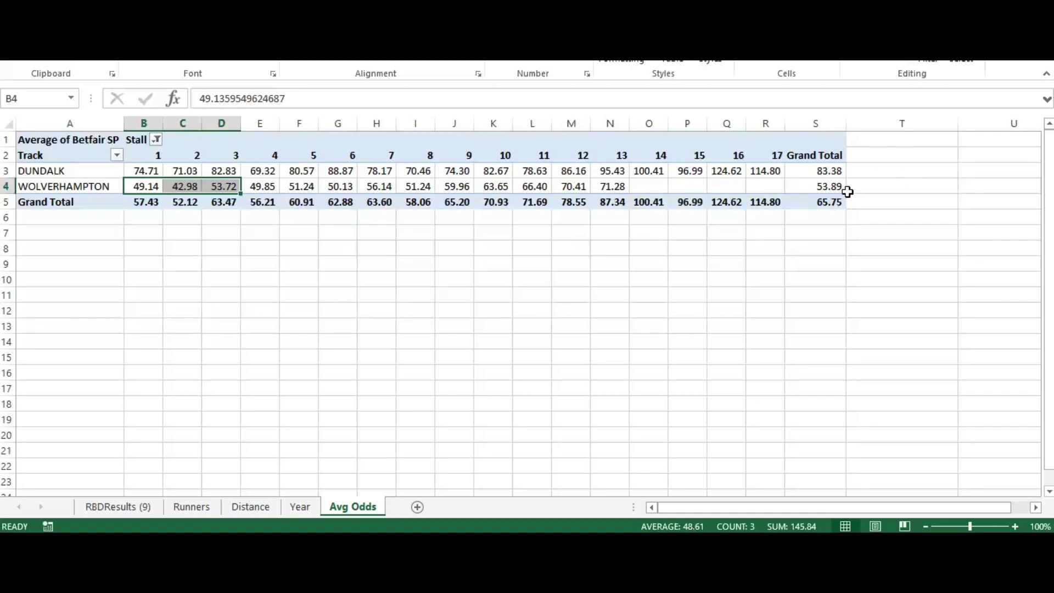
{"action": "mouse_move", "coordinate": [840, 187]}
Step: Go back to the Year sheet, then return to the Distance pivot sheet
{"action": "left_click", "coordinate": [305, 509]}
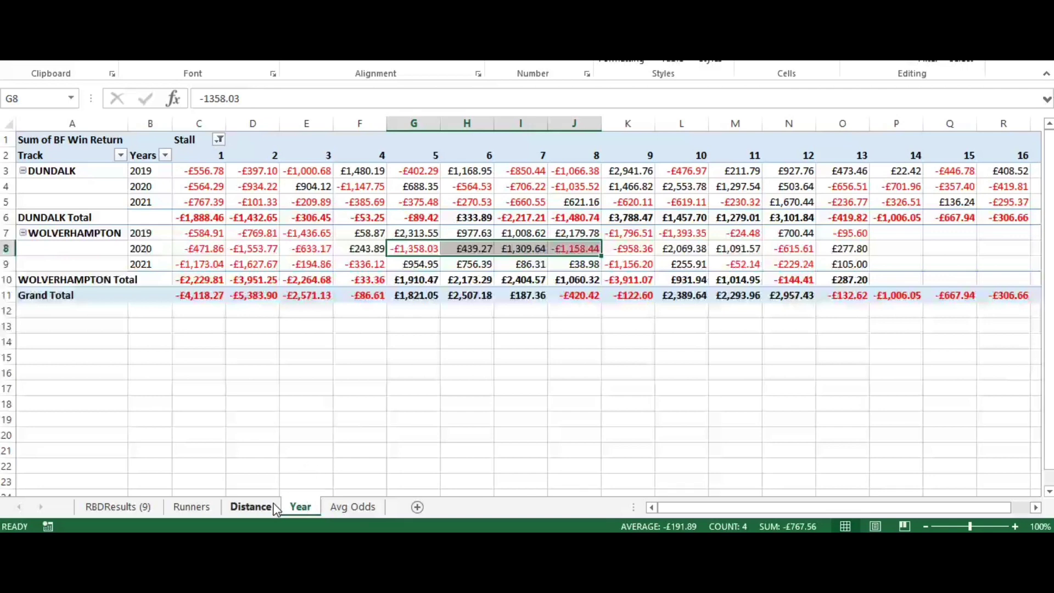
{"action": "left_click", "coordinate": [254, 506]}
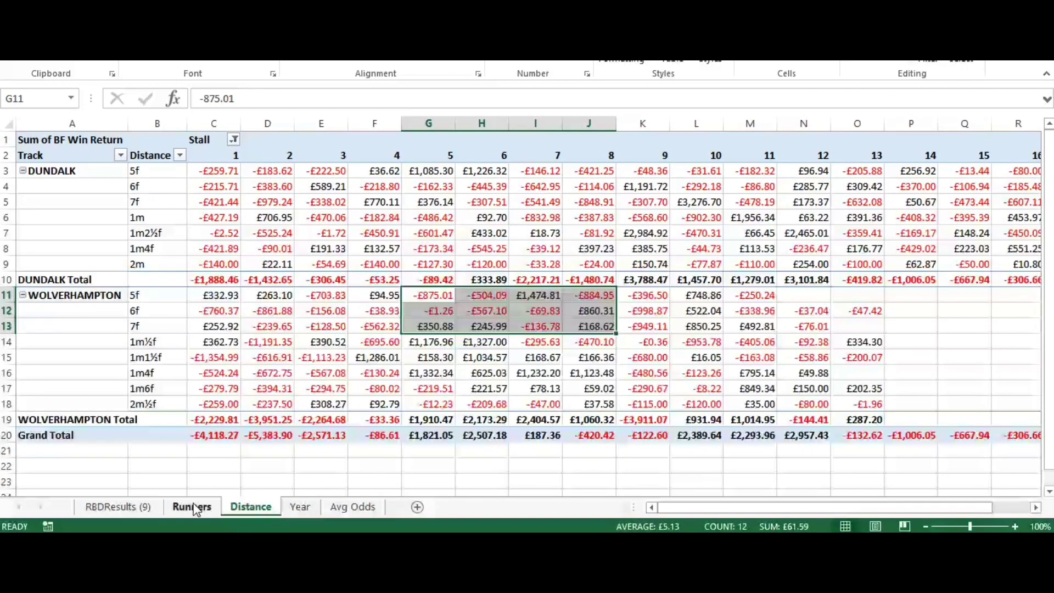